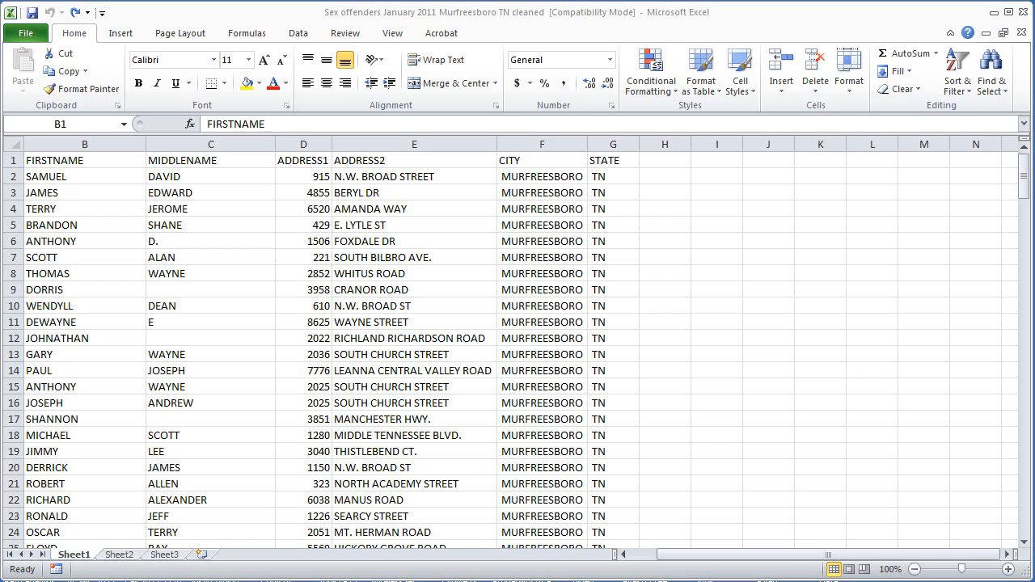
Insert a blank column before ADDRESS1, widen it, and give it the header ADDRESS in D1
{"action": "left_click", "coordinate": [285, 143]}
{"action": "right_click", "coordinate": [285, 143]}
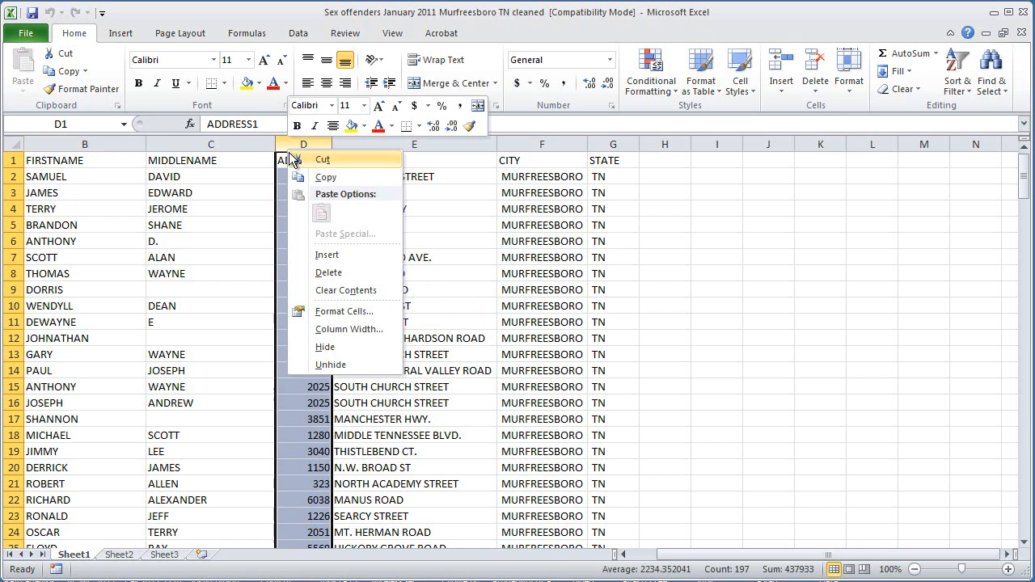
{"action": "left_click", "coordinate": [326, 254]}
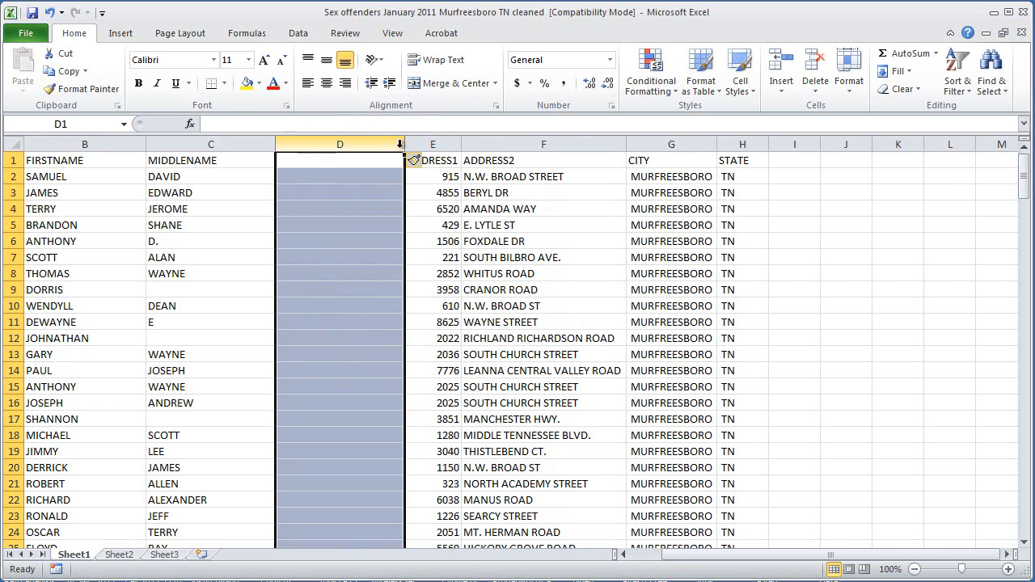
{"action": "left_click_drag", "start_coordinate": [406, 148], "coordinate": [469, 151]}
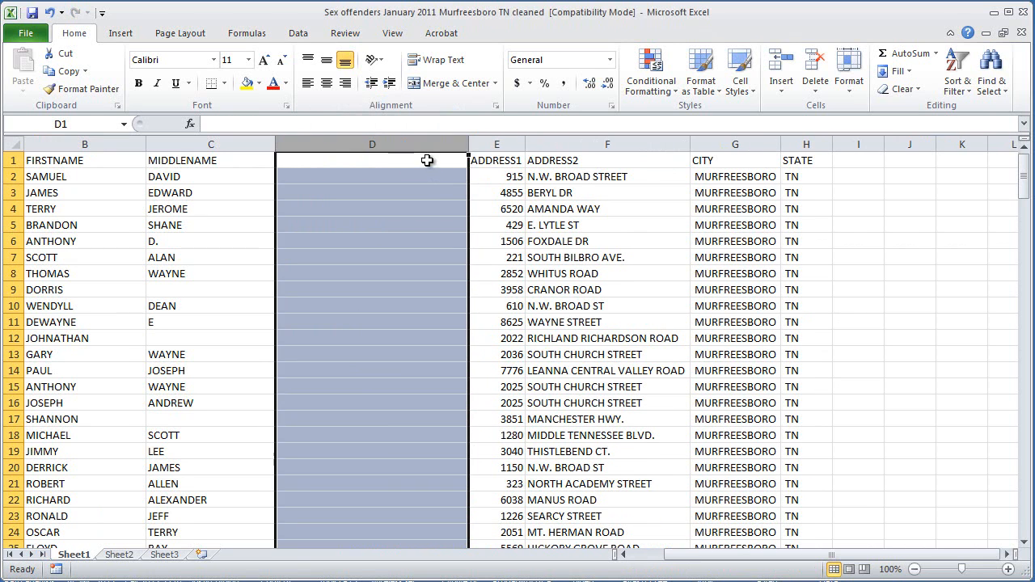
{"action": "left_click", "coordinate": [427, 159]}
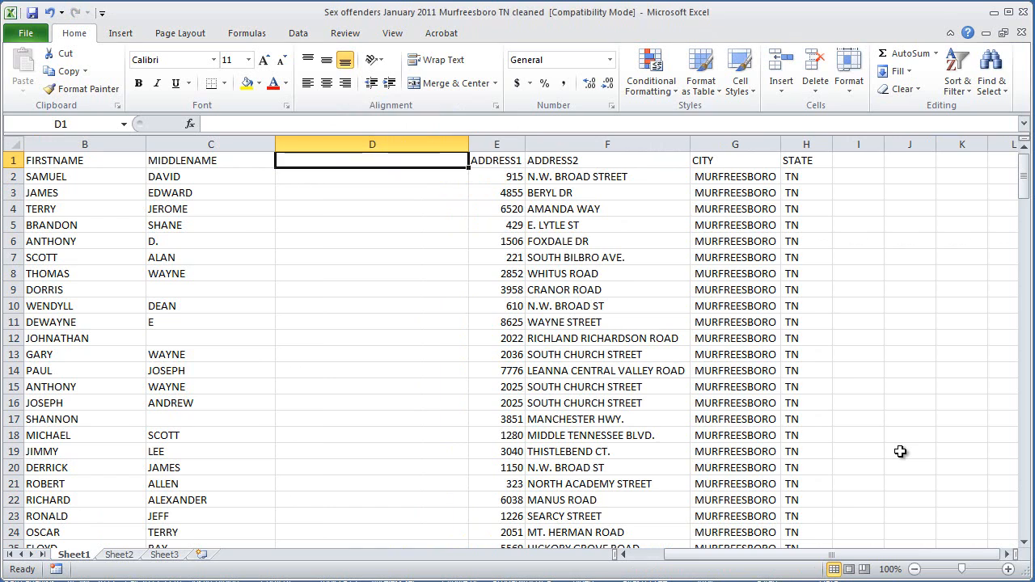
{"action": "type", "text": "ADDRESS"}
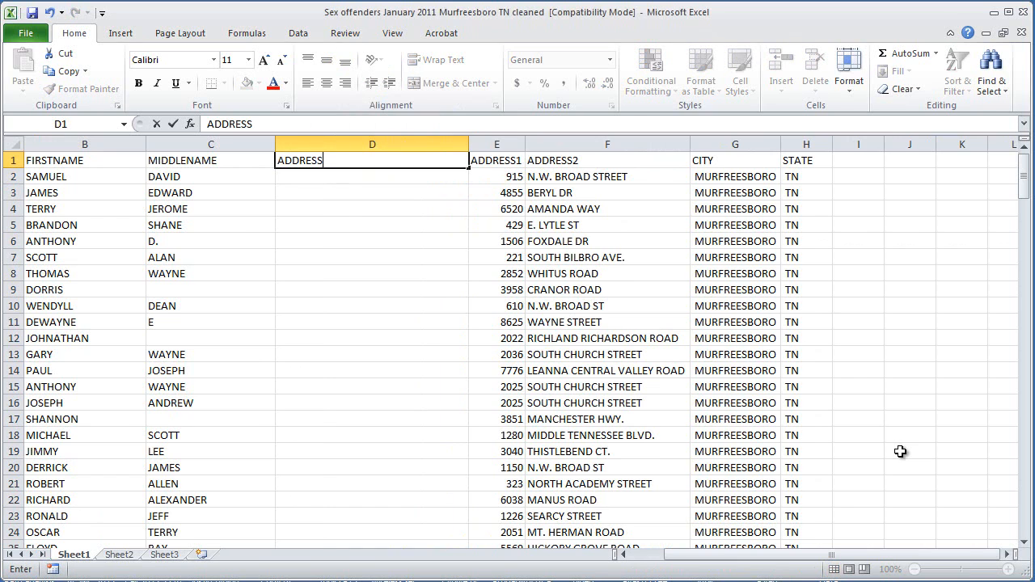
{"action": "key", "text": "Return"}
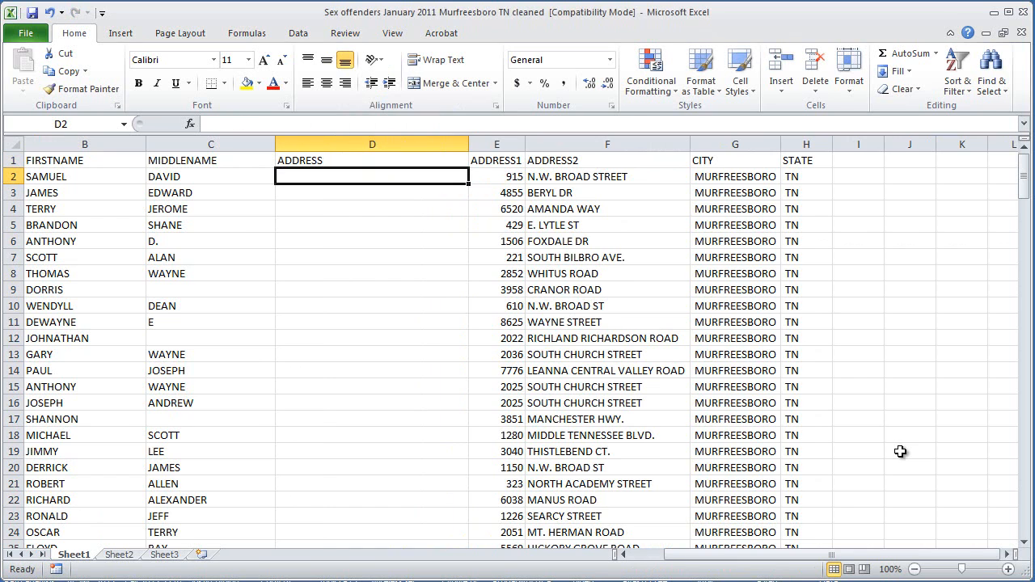
Enter =CONCATENATE(E2," ",F2," ",G2," ",H2) in D2 and fit column D's width to its contents
{"action": "type", "text": "=CONCA"}
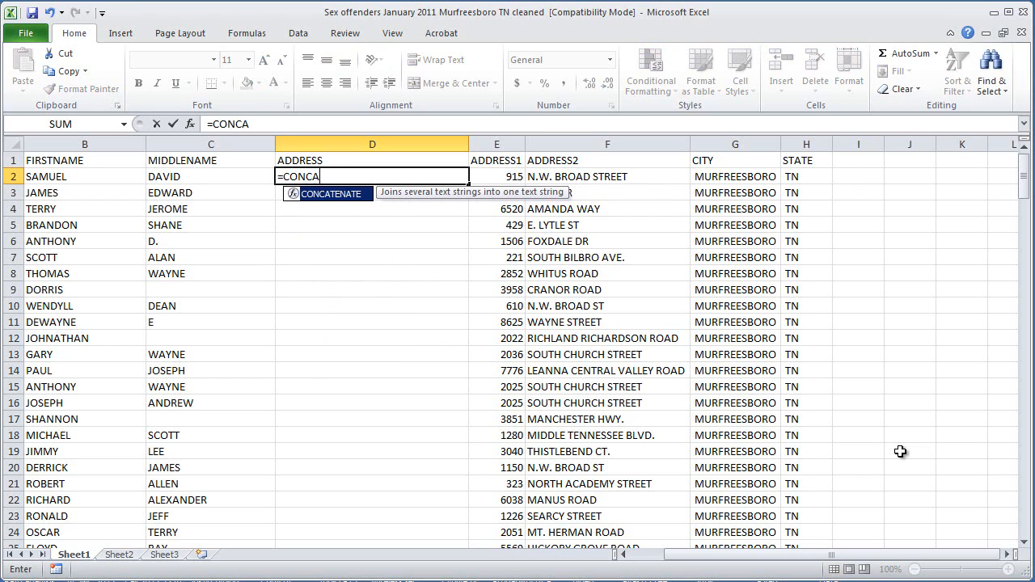
{"action": "type", "text": "TENATE("}
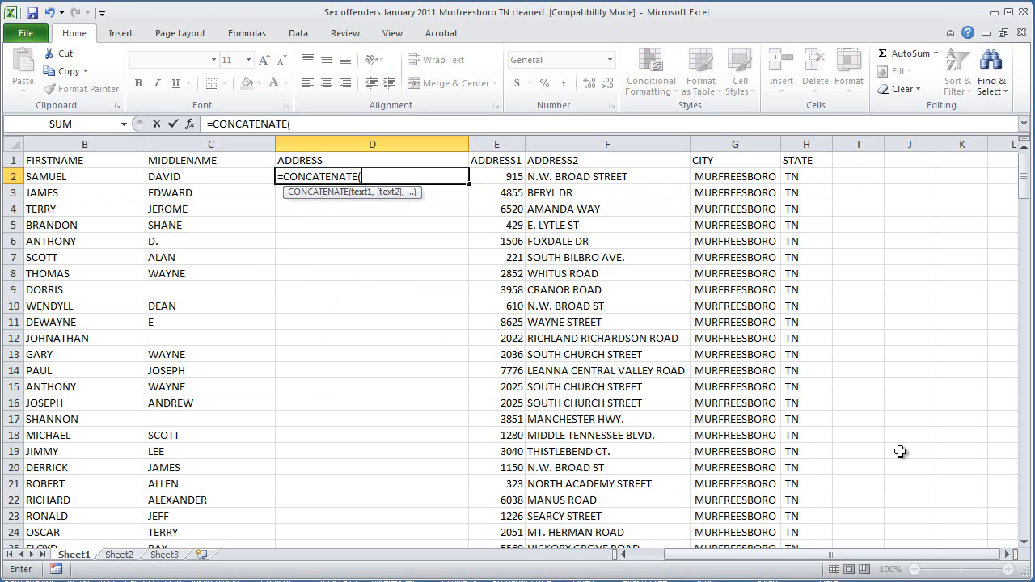
{"action": "key", "text": "Right"}
{"action": "type", "text": ",\" \","}
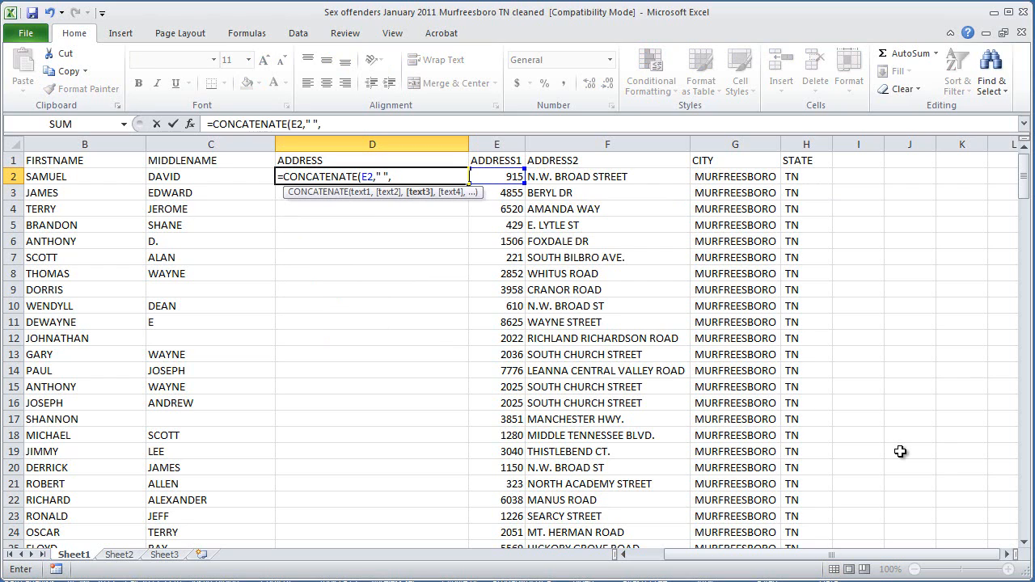
{"action": "key", "text": "Right"}
{"action": "key", "text": "Right"}
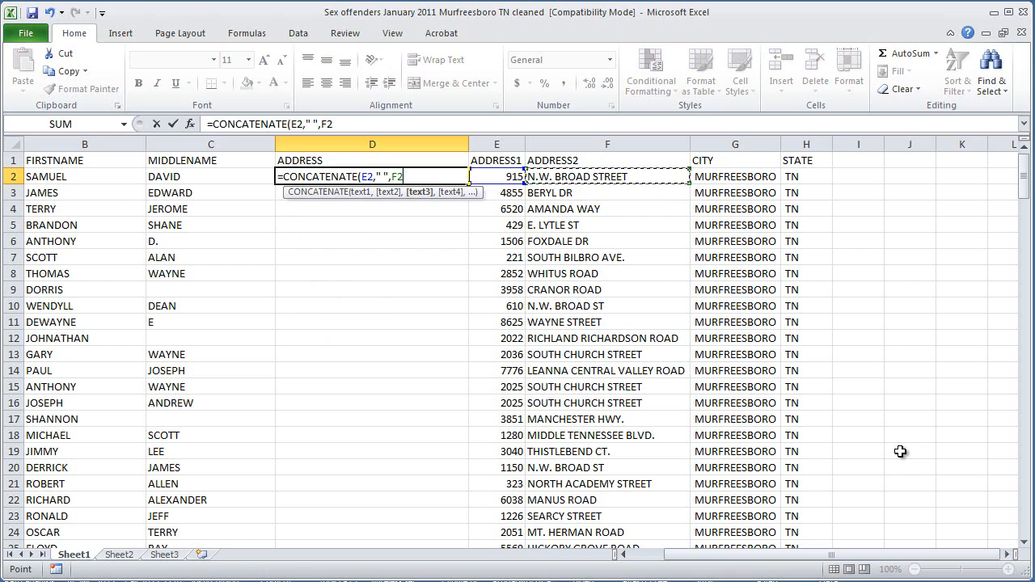
{"action": "type", "text": ",\" \","}
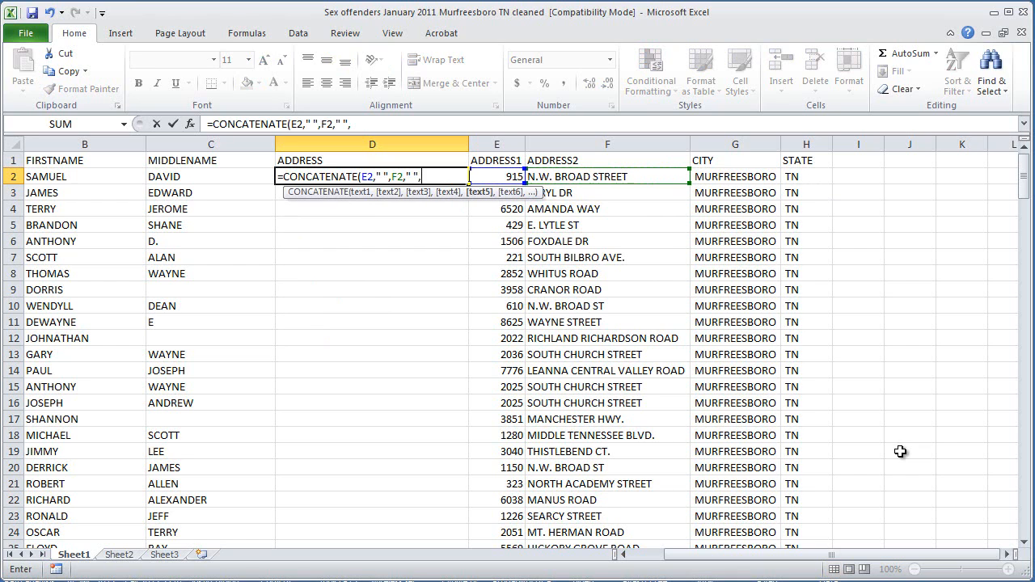
{"action": "key", "text": "Right"}
{"action": "key", "text": "Right"}
{"action": "key", "text": "Right"}
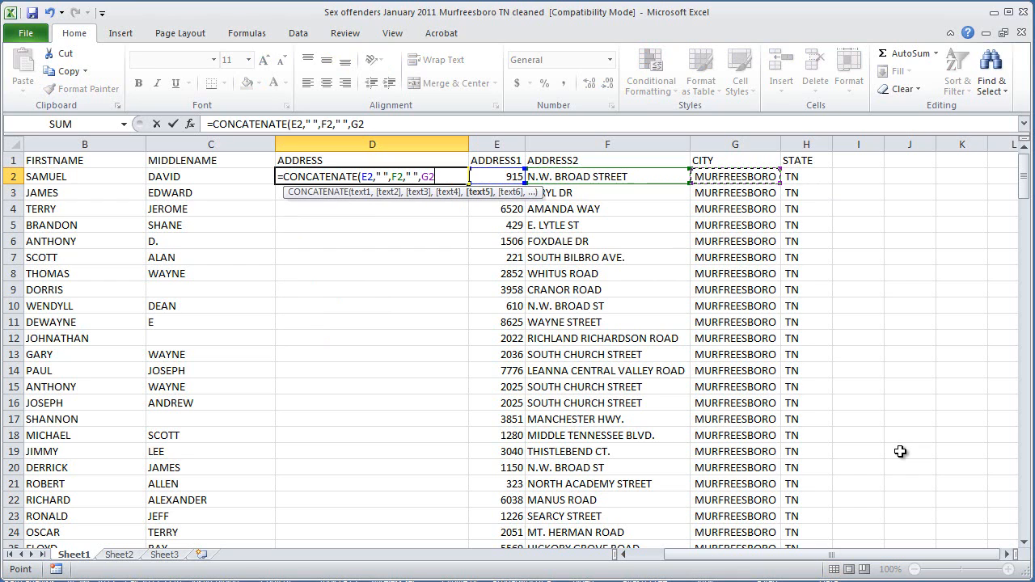
{"action": "type", "text": ",\" \","}
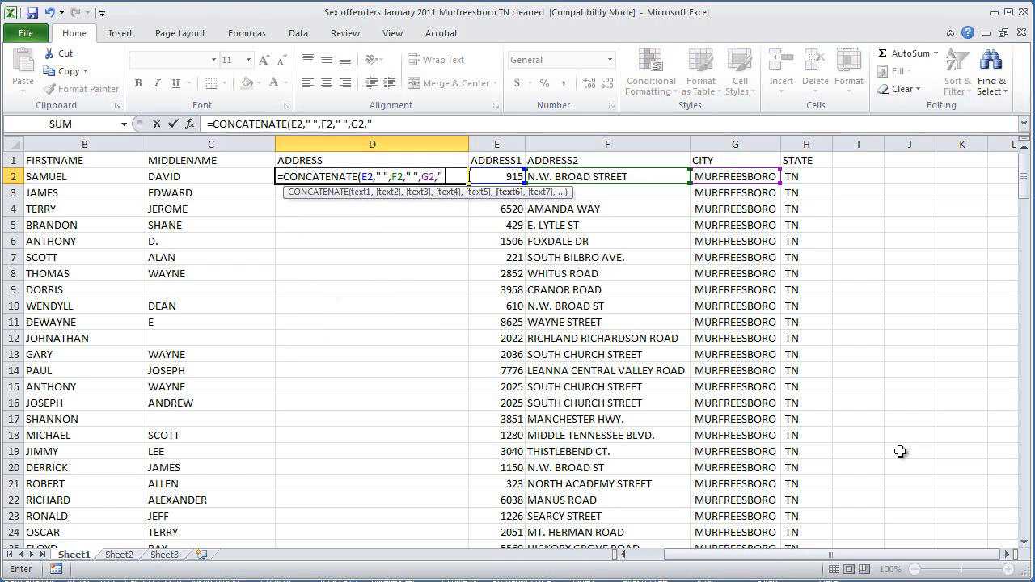
{"action": "key", "text": "Right"}
{"action": "key", "text": "Right"}
{"action": "key", "text": "Right"}
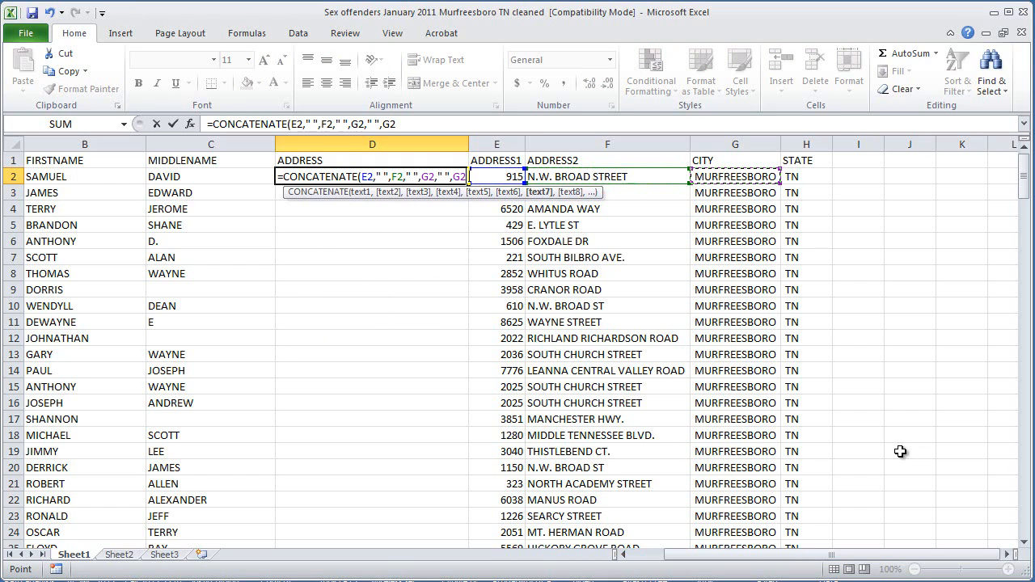
{"action": "key", "text": "Right"}
{"action": "type", "text": ")"}
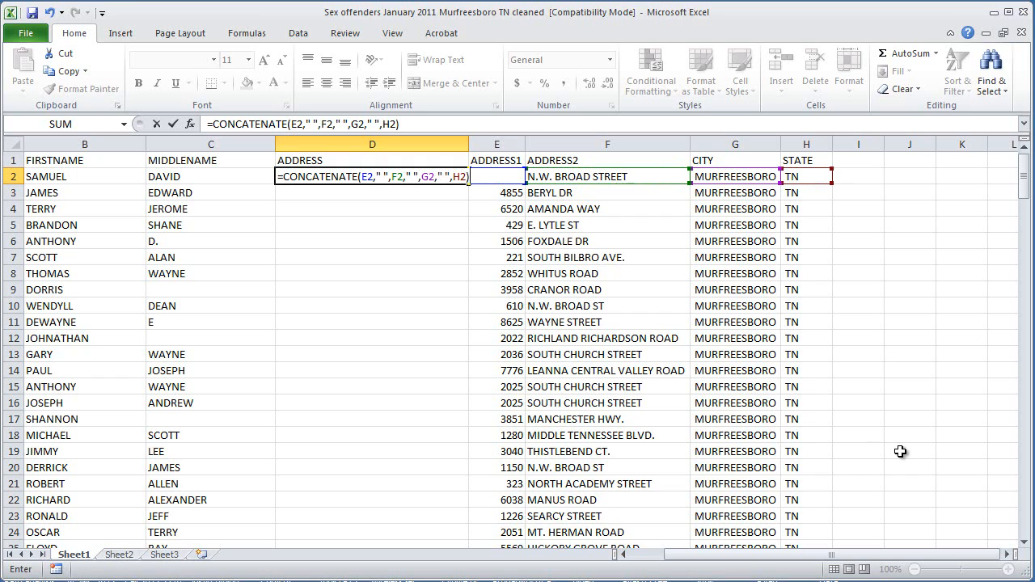
{"action": "key", "text": "Return"}
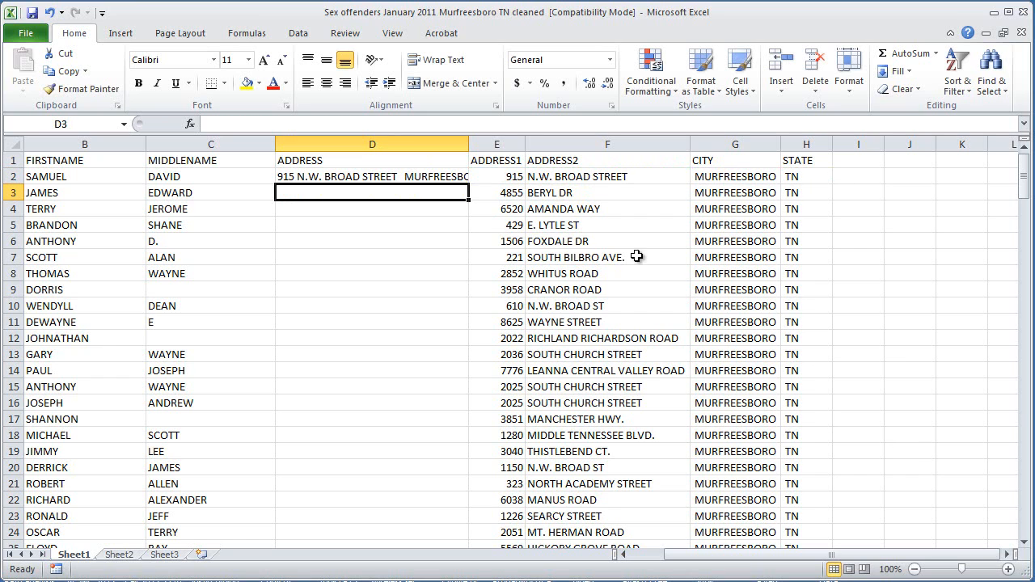
{"action": "double_click", "coordinate": [469, 146]}
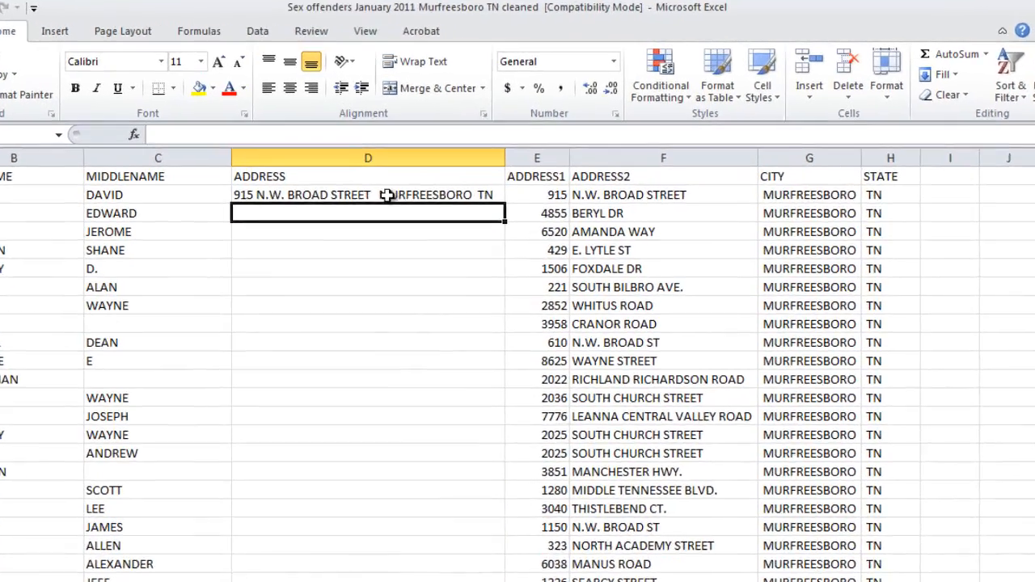
Copy the D2 address formula into D3 through D202, down to the last data row
{"action": "left_click", "coordinate": [413, 176]}
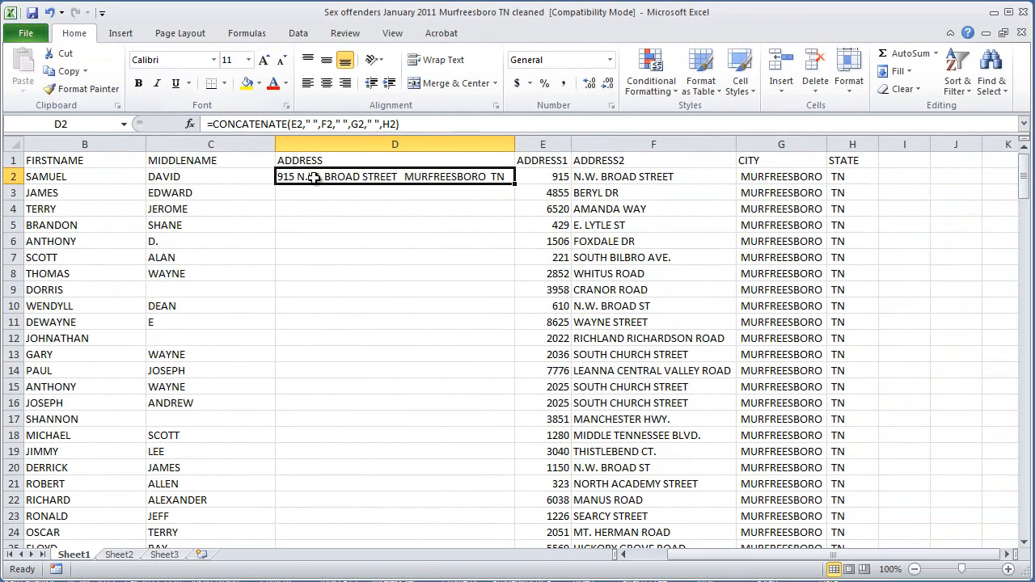
{"action": "right_click", "coordinate": [314, 177]}
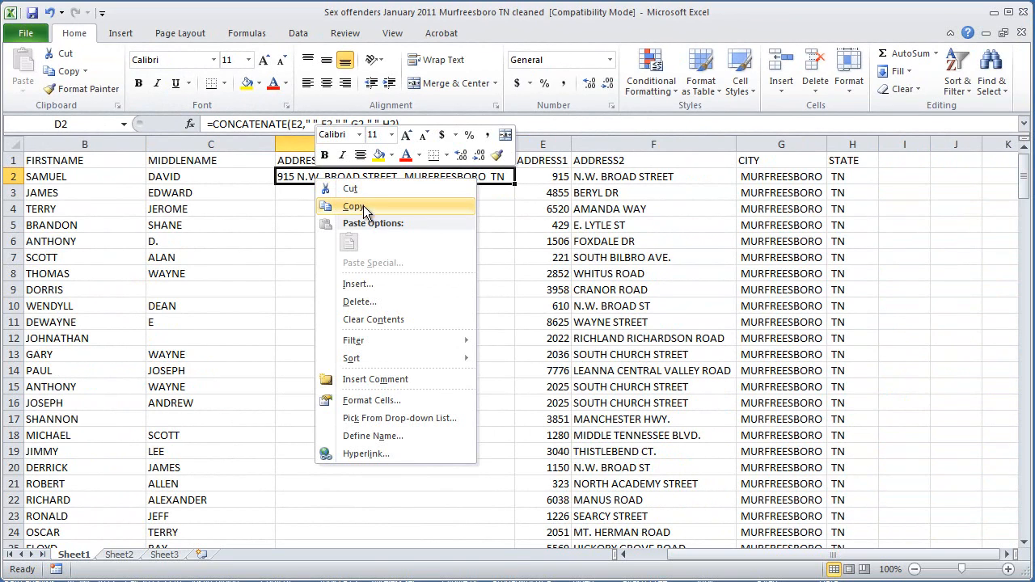
{"action": "left_click", "coordinate": [357, 202]}
{"action": "left_click", "coordinate": [345, 193]}
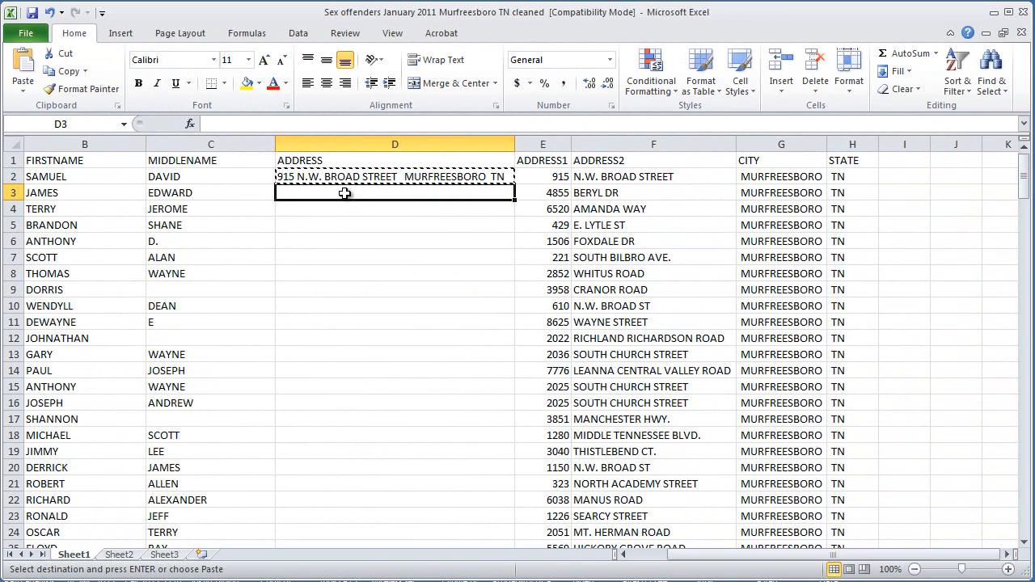
{"action": "key", "text": "shift+Down"}
{"action": "key", "text": "shift+Down"}
{"action": "key", "text": "shift+Down"}
{"action": "key", "text": "shift+Down"}
{"action": "key", "text": "shift+Down"}
{"action": "key", "text": "shift+Down"}
{"action": "key", "text": "shift+Down"}
{"action": "key", "text": "shift+Down"}
{"action": "key", "text": "shift+Down"}
{"action": "key", "text": "shift+Down"}
{"action": "key", "text": "shift+Down"}
{"action": "key", "text": "shift+Down"}
{"action": "key", "text": "shift+Down"}
{"action": "key", "text": "shift+Down"}
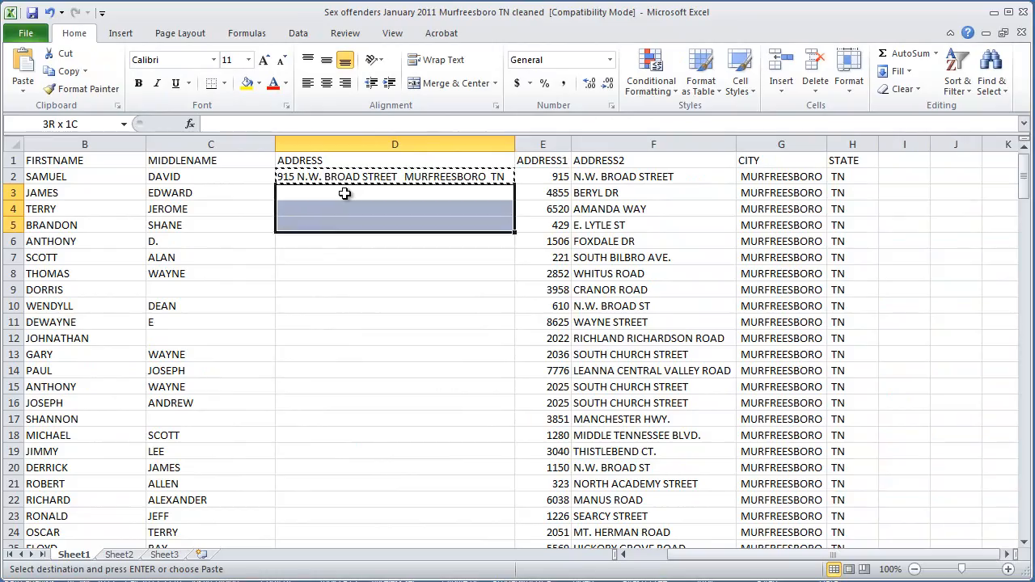
{"action": "key", "text": "shift+Down"}
{"action": "key", "text": "shift+Down"}
{"action": "key", "text": "shift+Down"}
{"action": "key", "text": "shift+Down"}
{"action": "key", "text": "shift+Down"}
{"action": "key", "text": "shift+Down"}
{"action": "key", "text": "shift+Down"}
{"action": "key", "text": "shift+Down"}
{"action": "key", "text": "shift+Down"}
{"action": "key", "text": "shift+Down"}
{"action": "key", "text": "shift+Down"}
{"action": "key", "text": "shift+Down"}
{"action": "key", "text": "shift+Down"}
{"action": "key", "text": "shift+Down"}
{"action": "key", "text": "shift+Down"}
{"action": "key", "text": "shift+Down"}
{"action": "key", "text": "shift+Down"}
{"action": "key", "text": "shift+Down"}
{"action": "key", "text": "shift+Down"}
{"action": "key", "text": "shift+Down"}
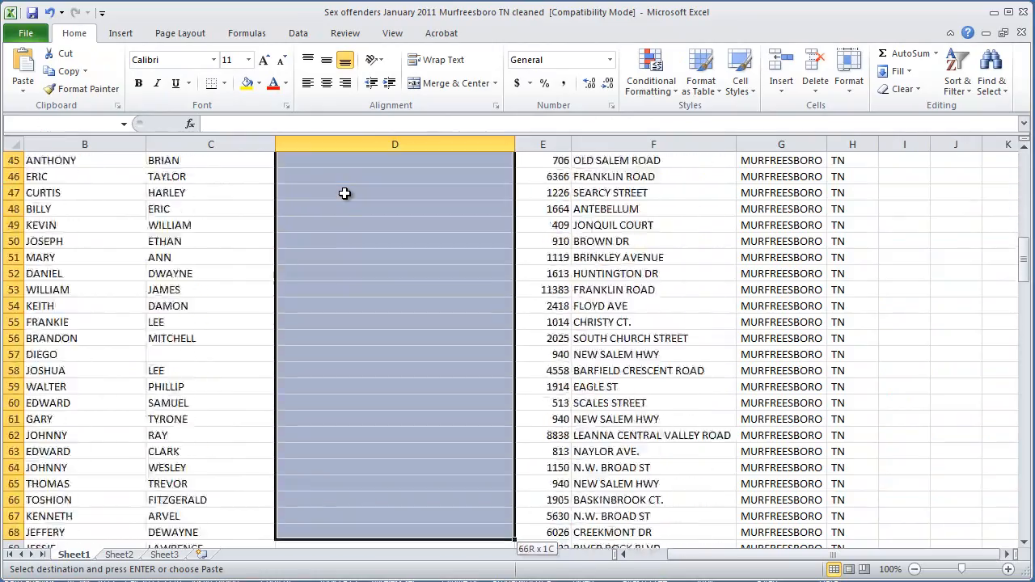
{"action": "key", "text": "shift+Down"}
{"action": "key", "text": "shift+Down"}
{"action": "key", "text": "shift+Down"}
{"action": "key", "text": "shift+Down"}
{"action": "key", "text": "shift+Down"}
{"action": "key", "text": "shift+Down"}
{"action": "key", "text": "shift+Down"}
{"action": "key", "text": "shift+Down"}
{"action": "key", "text": "shift+Down"}
{"action": "key", "text": "shift+Down"}
{"action": "key", "text": "shift+Down"}
{"action": "key", "text": "shift+Down"}
{"action": "key", "text": "shift+Down"}
{"action": "key", "text": "shift+Down"}
{"action": "key", "text": "shift+Down"}
{"action": "key", "text": "shift+Down"}
{"action": "key", "text": "shift+Down"}
{"action": "key", "text": "shift+Down"}
{"action": "key", "text": "shift+Down"}
{"action": "key", "text": "shift+Down"}
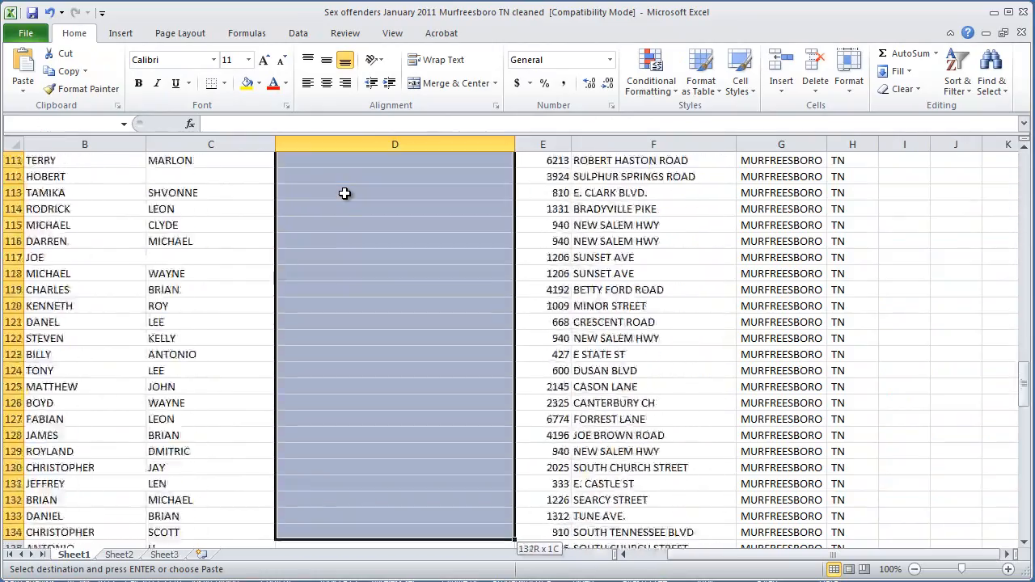
{"action": "key", "text": "shift+Down"}
{"action": "key", "text": "shift+Down"}
{"action": "key", "text": "shift+Down"}
{"action": "key", "text": "shift+Down"}
{"action": "key", "text": "shift+Down"}
{"action": "key", "text": "shift+Down"}
{"action": "key", "text": "shift+Down"}
{"action": "key", "text": "shift+Down"}
{"action": "key", "text": "shift+Down"}
{"action": "key", "text": "shift+Down"}
{"action": "key", "text": "shift+Down"}
{"action": "key", "text": "shift+Down"}
{"action": "key", "text": "shift+Down"}
{"action": "key", "text": "shift+Down"}
{"action": "key", "text": "shift+Down"}
{"action": "key", "text": "shift+Down"}
{"action": "key", "text": "shift+Down"}
{"action": "key", "text": "shift+Down"}
{"action": "key", "text": "shift+Down"}
{"action": "key", "text": "shift+Down"}
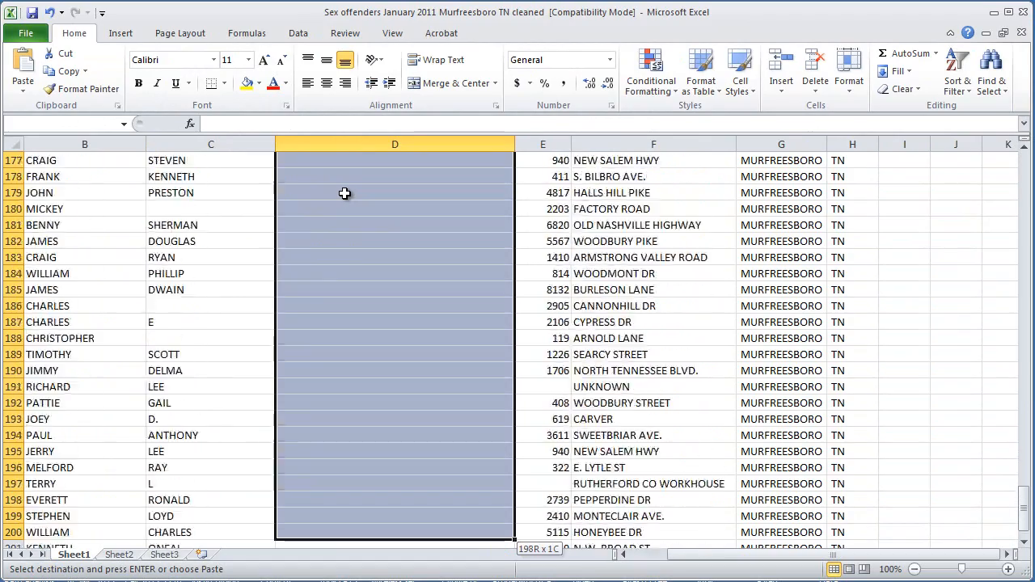
{"action": "key", "text": "shift+Up"}
{"action": "key", "text": "shift+Up"}
{"action": "key", "text": "shift+Up"}
{"action": "key", "text": "shift+Up"}
{"action": "key", "text": "shift+Up"}
{"action": "key", "text": "shift+Up"}
{"action": "key", "text": "shift+Up"}
{"action": "key", "text": "shift+Up"}
{"action": "key", "text": "shift+Up"}
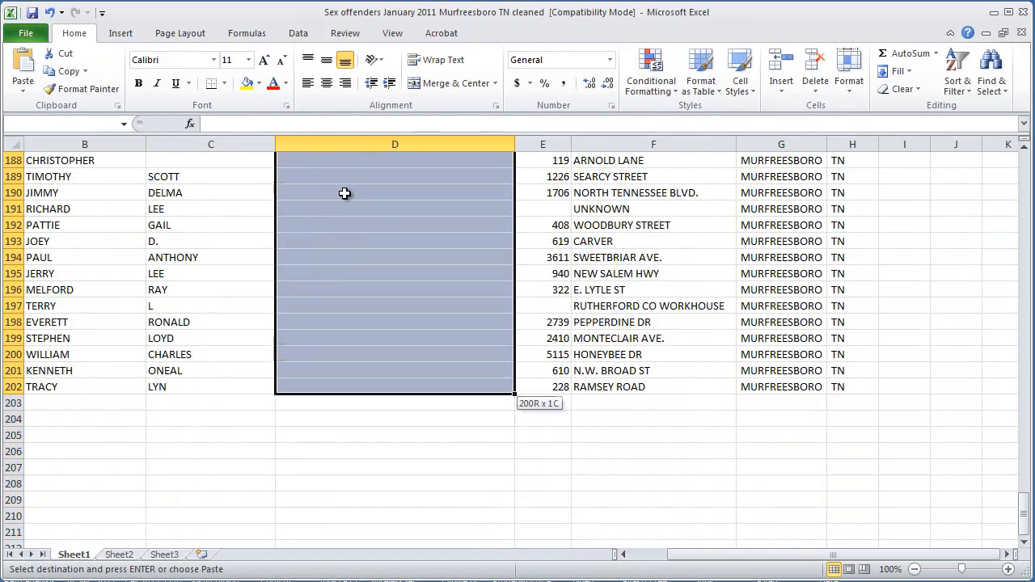
{"action": "key", "text": "ctrl+v"}
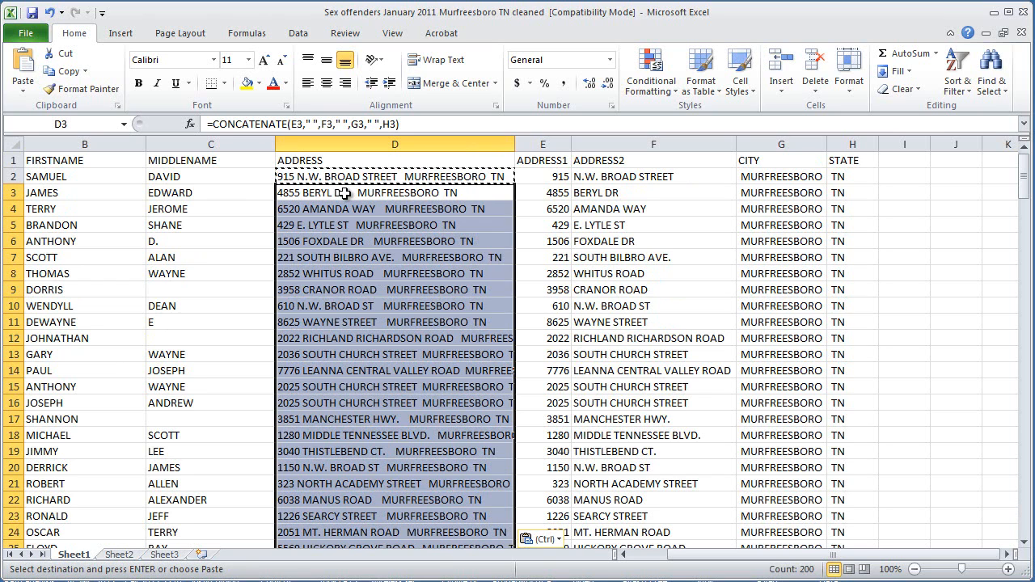
Fit column D's width to its longest address and clear the copy marquee
{"action": "left_click", "coordinate": [574, 192]}
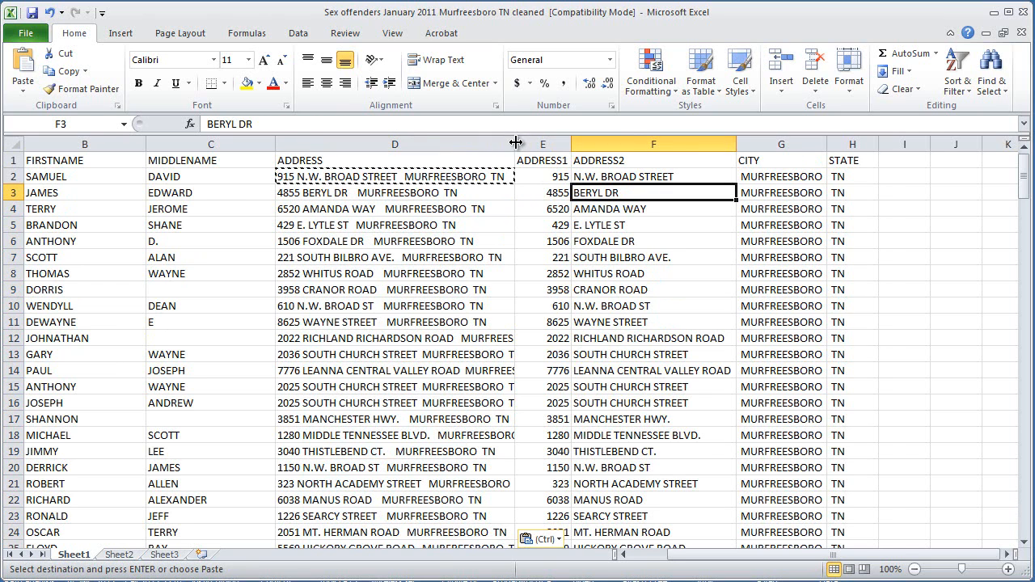
{"action": "double_click", "coordinate": [515, 144]}
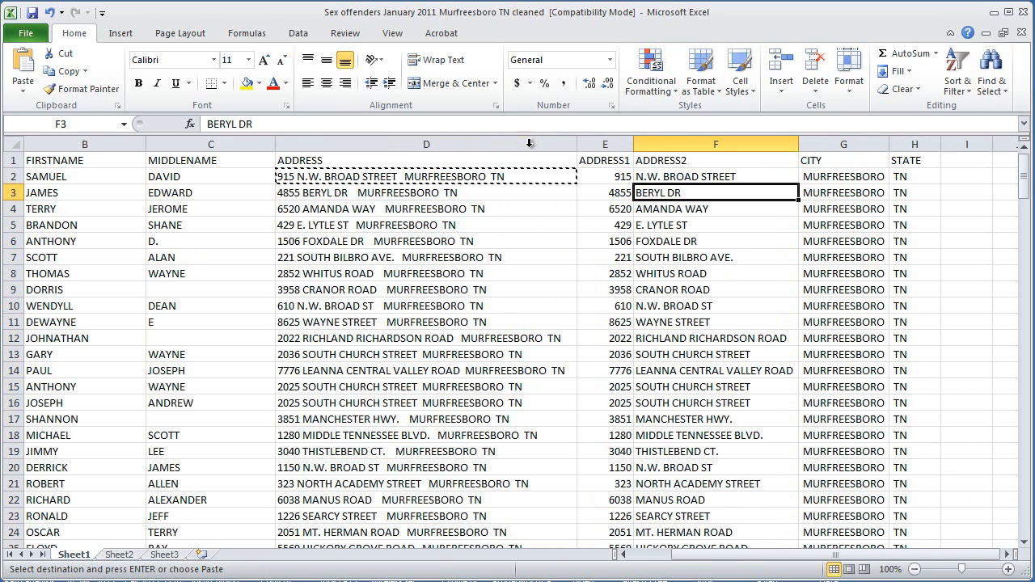
{"action": "key", "text": "Escape"}
{"action": "left_click", "coordinate": [715, 308]}
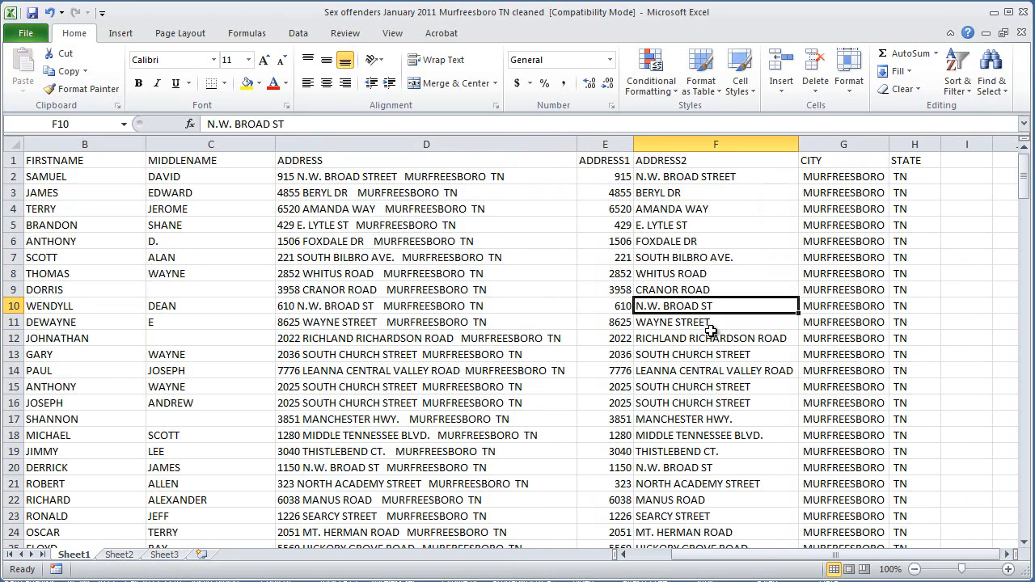
Try deleting the ADDRESS1 column, and undo the deletion
{"action": "left_click", "coordinate": [605, 144]}
{"action": "left_click", "coordinate": [613, 178]}
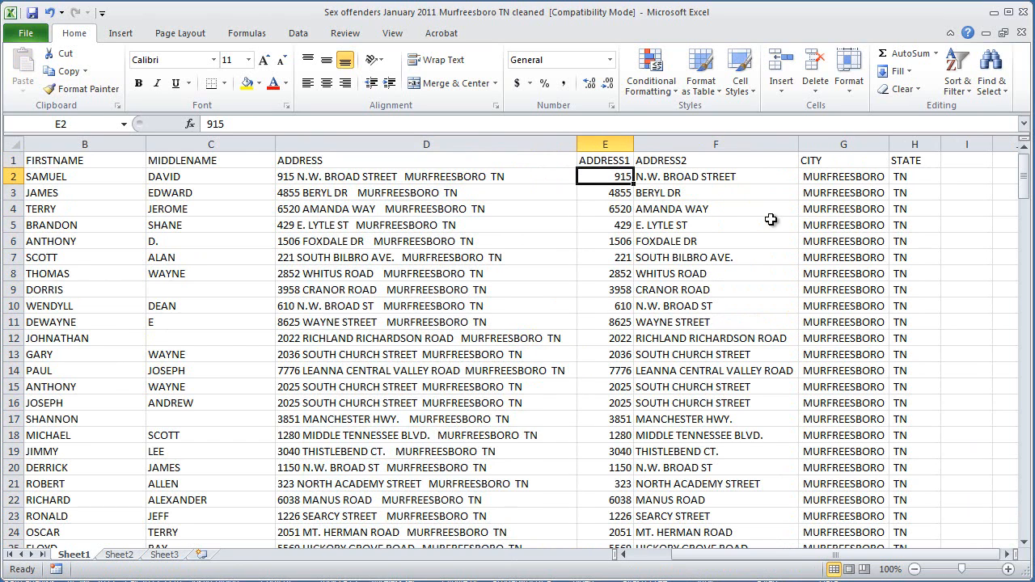
{"action": "left_click", "coordinate": [611, 144]}
{"action": "right_click", "coordinate": [618, 149]}
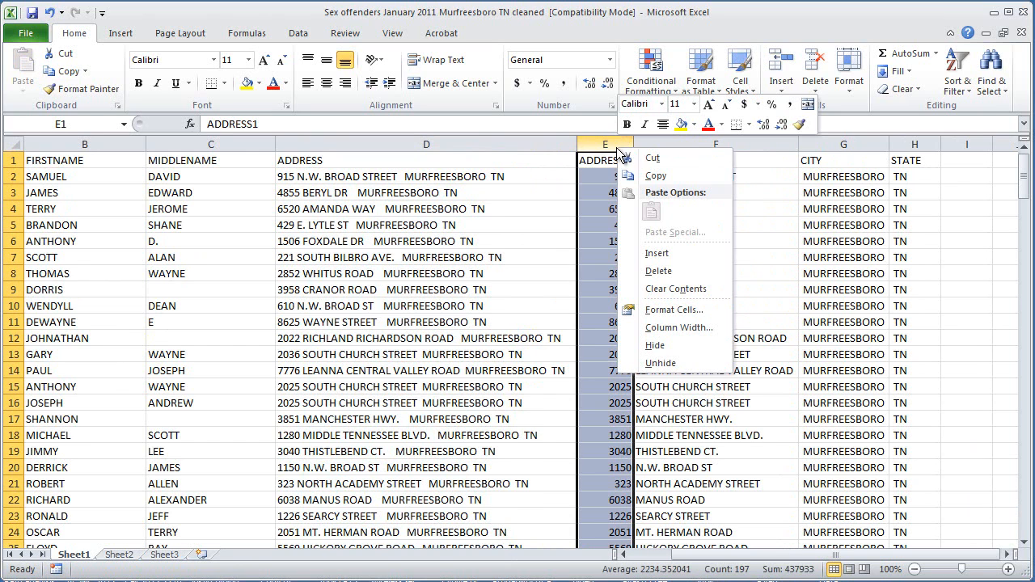
{"action": "left_click", "coordinate": [658, 271]}
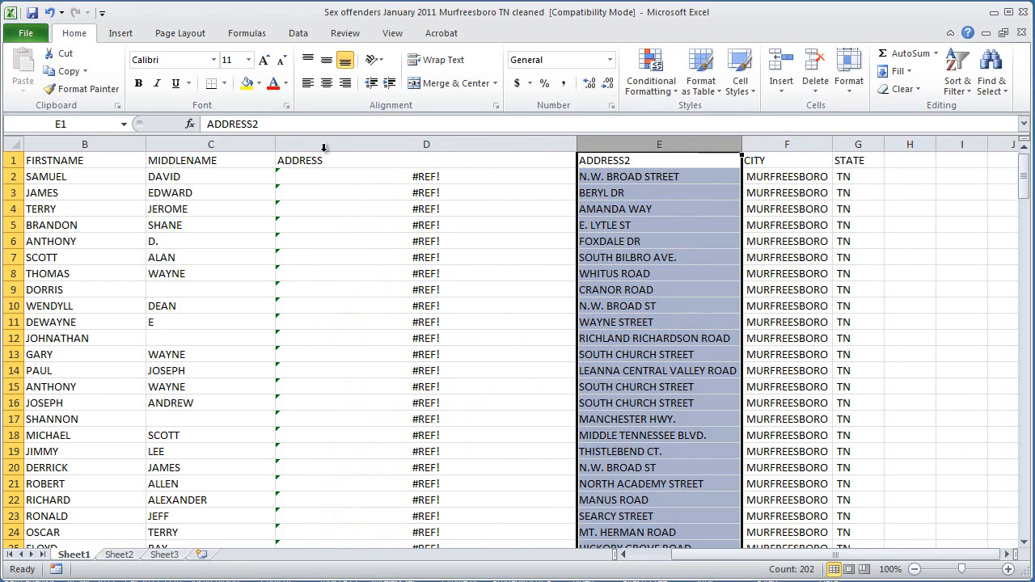
{"action": "left_click", "coordinate": [49, 14]}
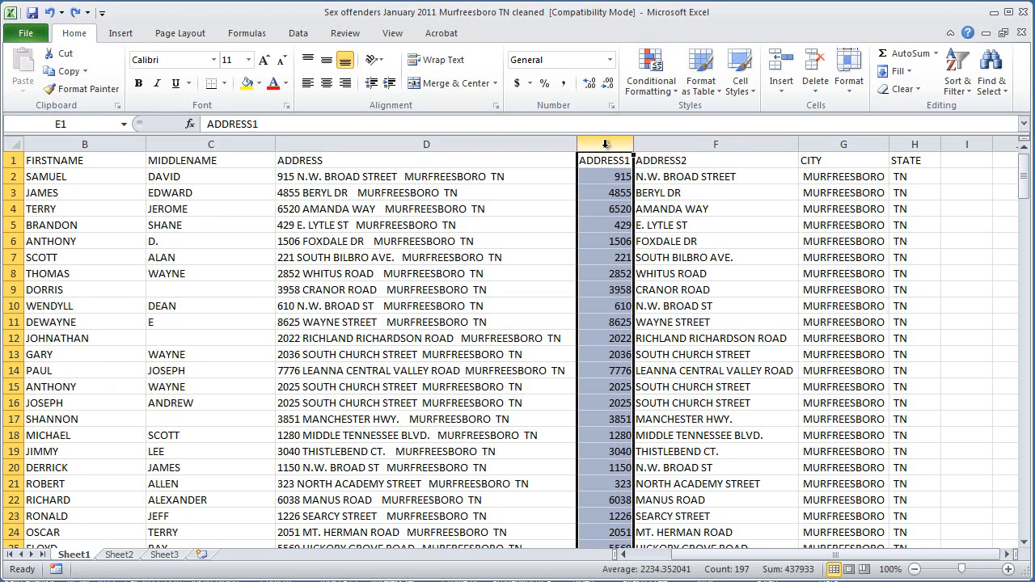
Insert a blank column before the combined ADDRESS column
{"action": "left_click", "coordinate": [534, 144]}
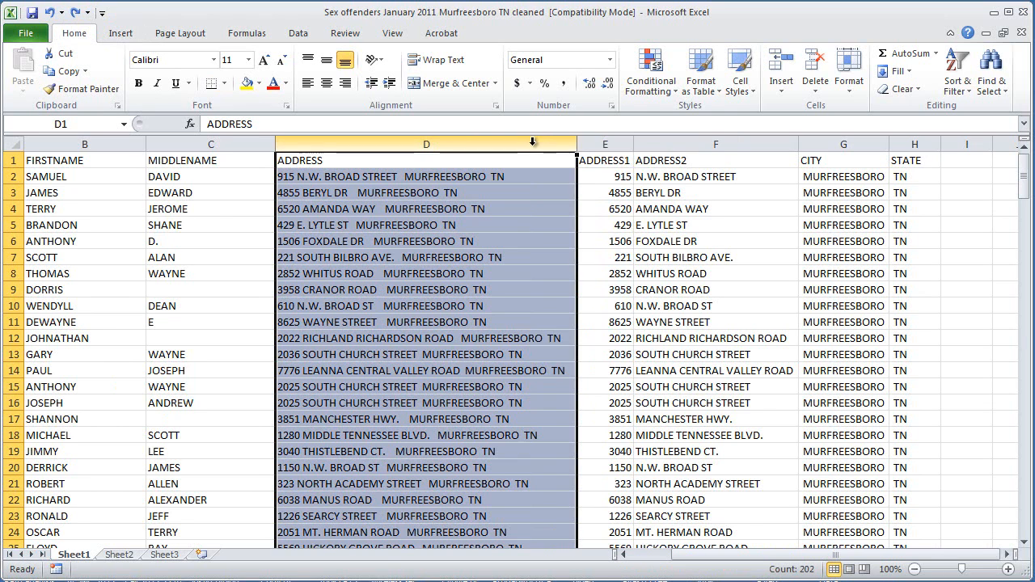
{"action": "right_click", "coordinate": [533, 144]}
{"action": "left_click", "coordinate": [584, 250]}
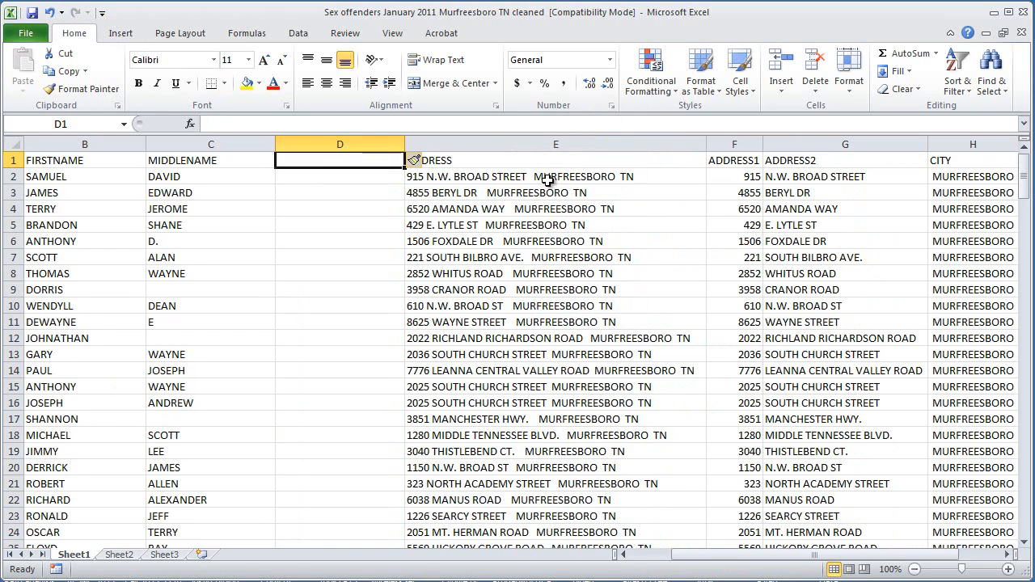
Enter the header ADDRESS in D1, and paste a copy of column E into column D as values only
{"action": "type", "text": "ADDRESS"}
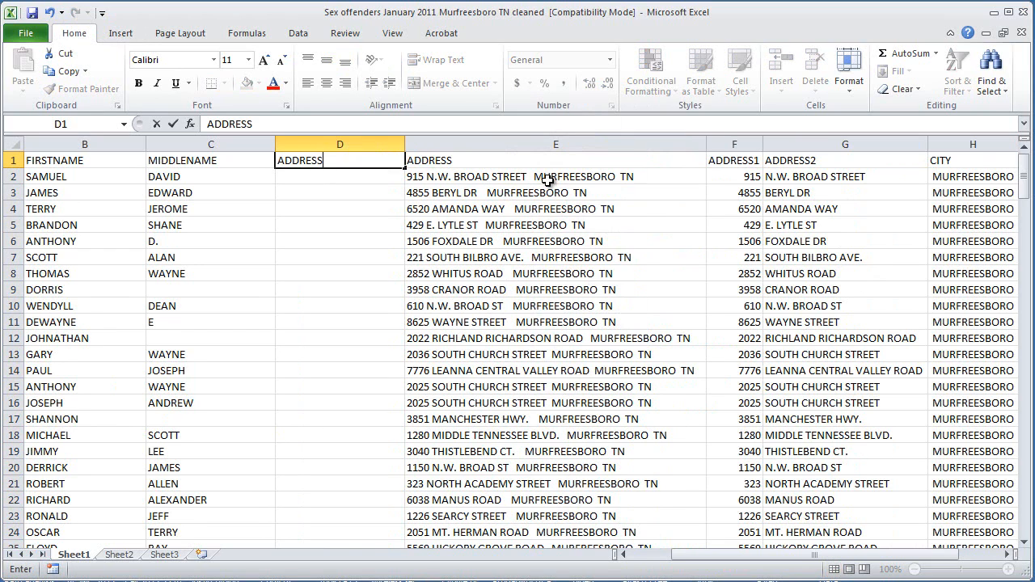
{"action": "key", "text": "Return"}
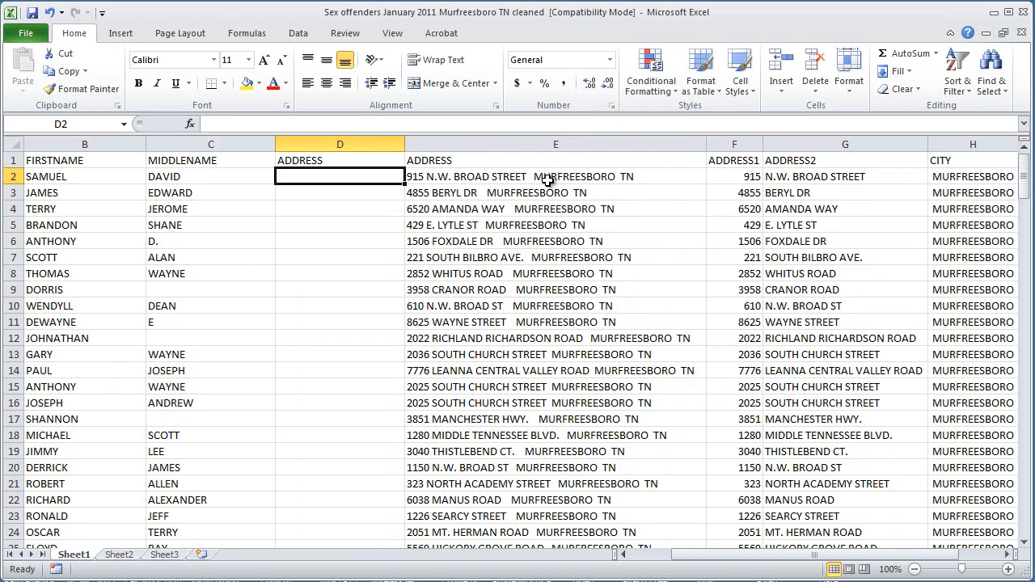
{"action": "left_click", "coordinate": [496, 144]}
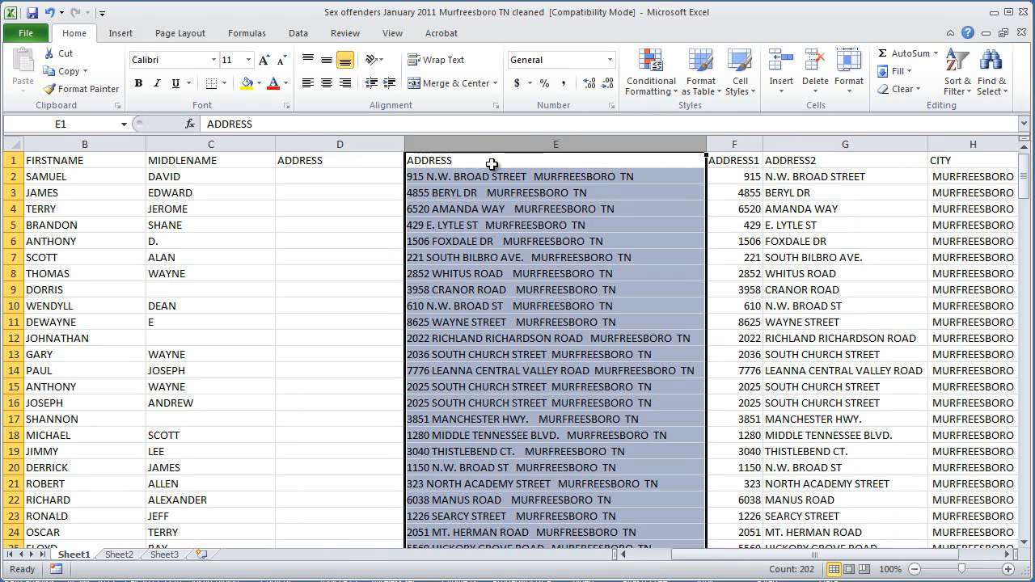
{"action": "right_click", "coordinate": [491, 164]}
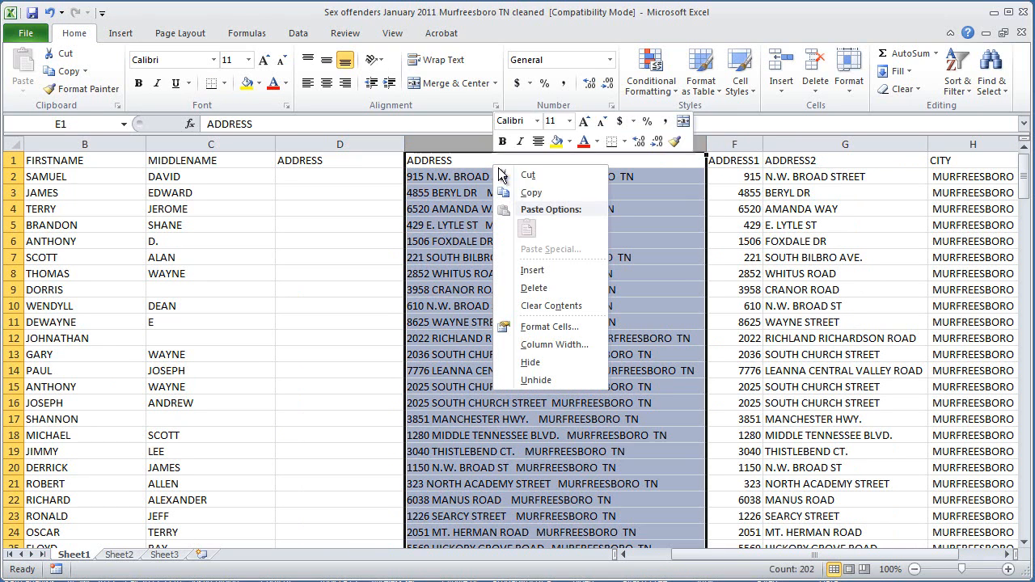
{"action": "left_click", "coordinate": [531, 195]}
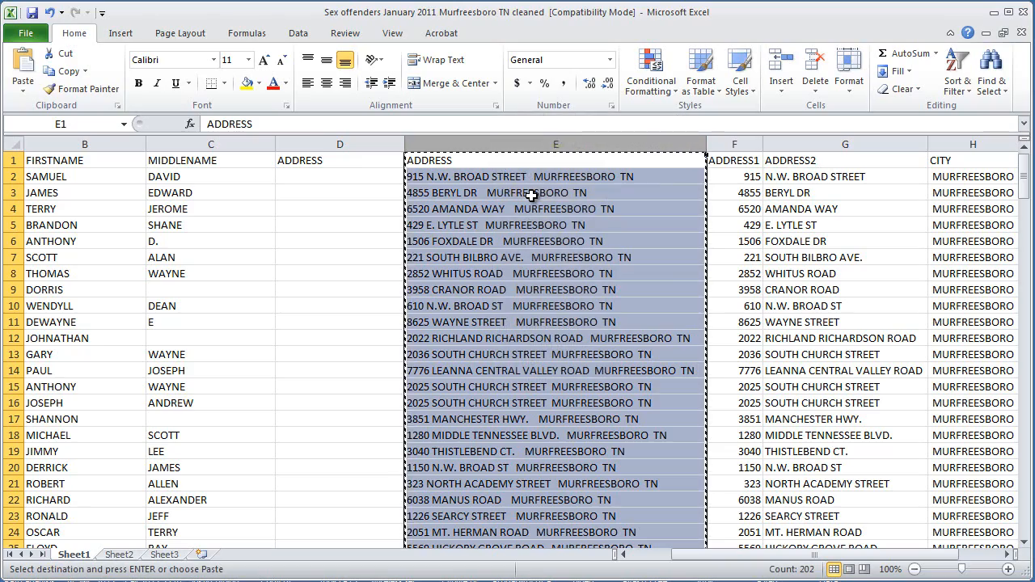
{"action": "left_click", "coordinate": [341, 161]}
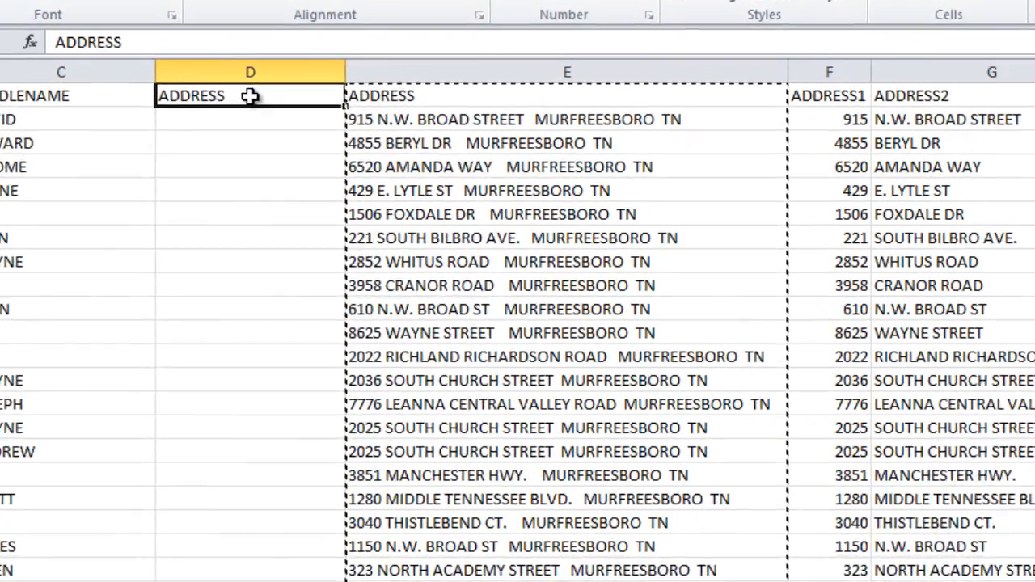
{"action": "right_click", "coordinate": [343, 163]}
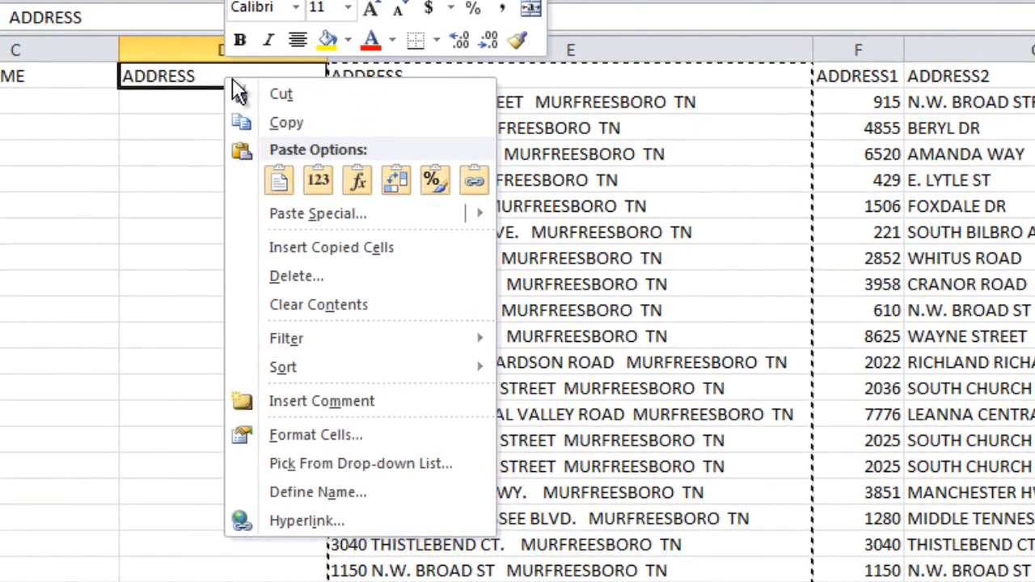
{"action": "left_click", "coordinate": [305, 209]}
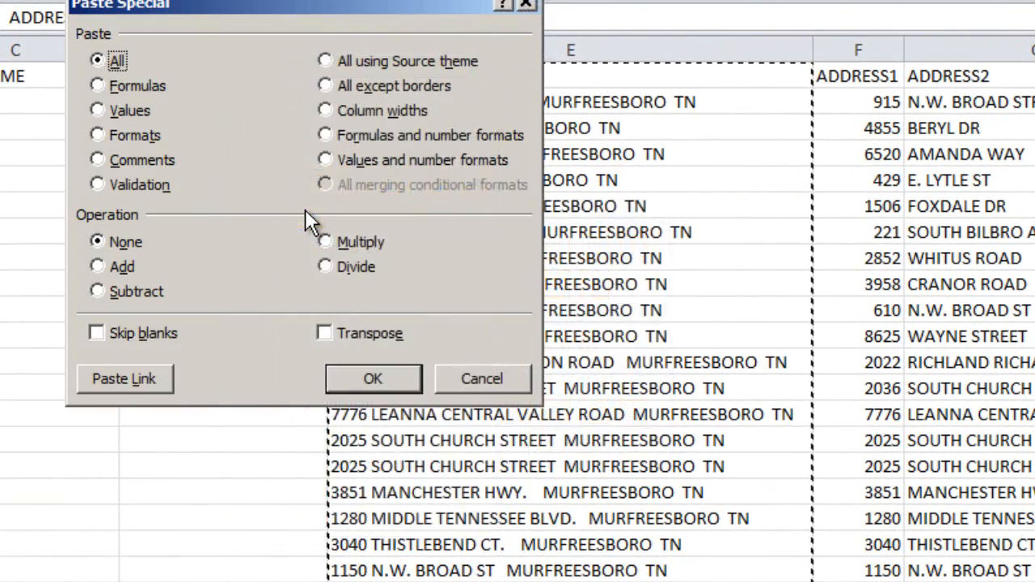
{"action": "left_click", "coordinate": [97, 110]}
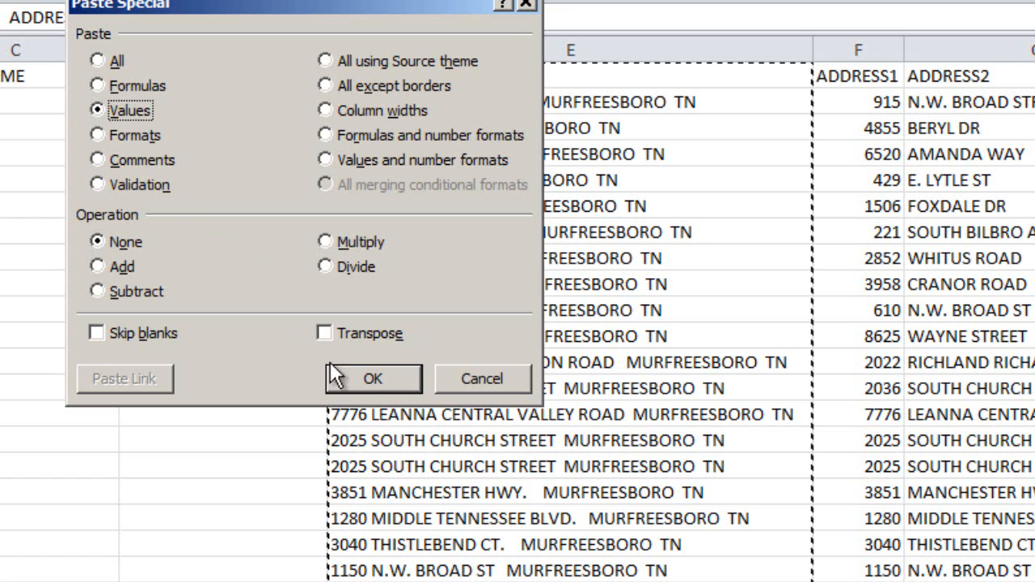
{"action": "left_click", "coordinate": [372, 379]}
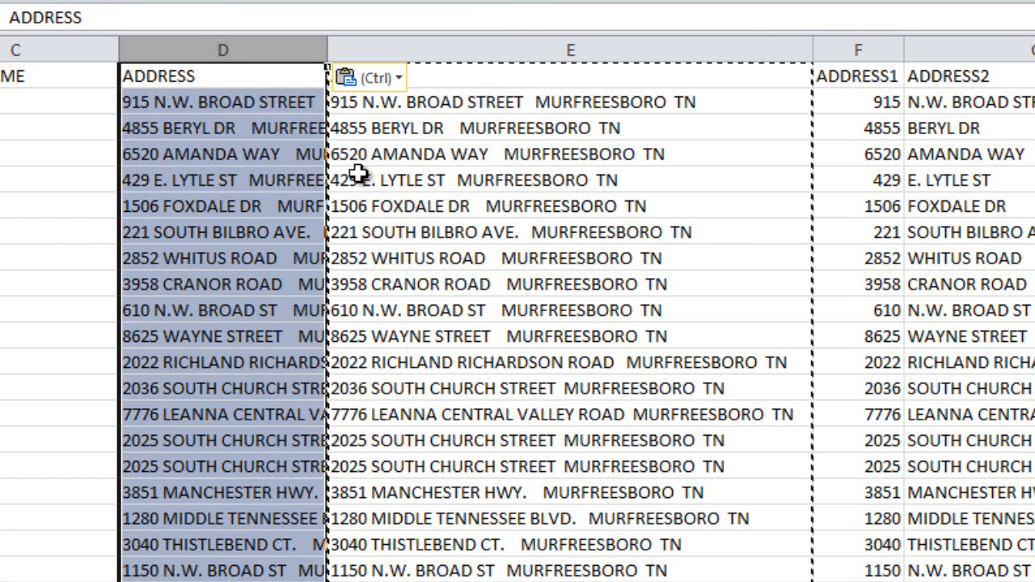
Fit column D's width to its longest address, and compare the contents of D2 with the formula in E2
{"action": "double_click", "coordinate": [328, 51]}
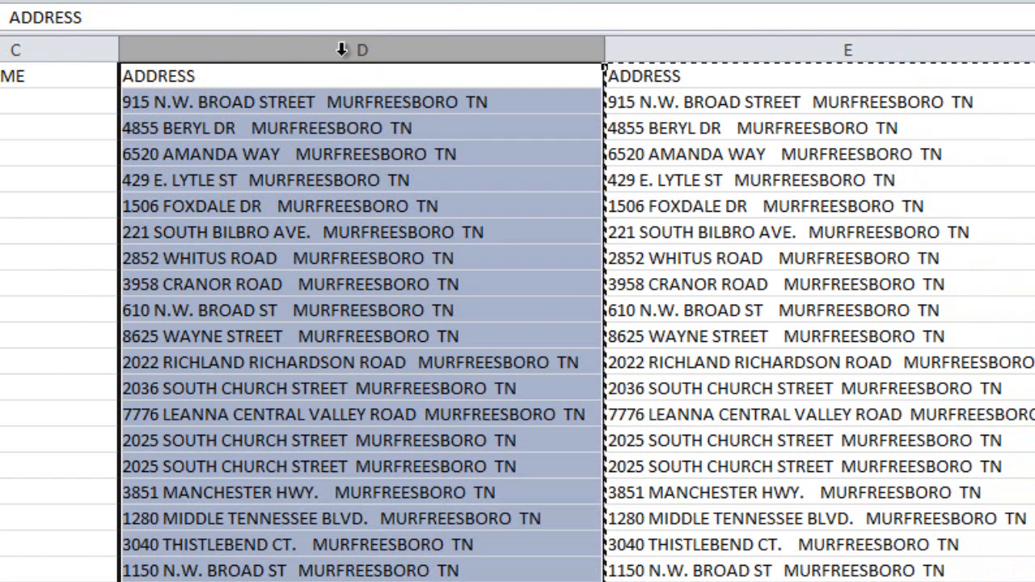
{"action": "left_click", "coordinate": [343, 113]}
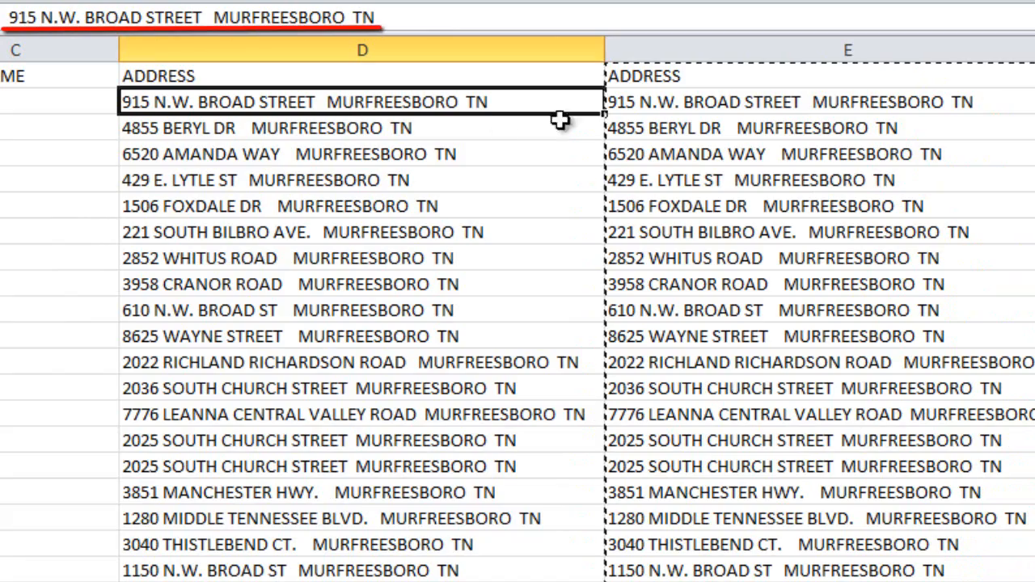
{"action": "left_click", "coordinate": [647, 108]}
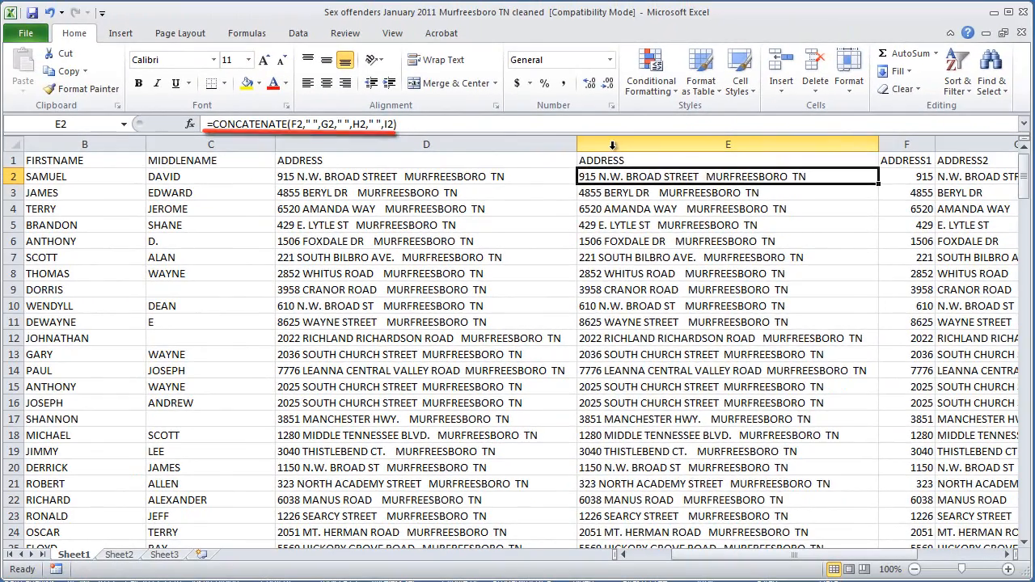
Delete columns E through I, from the formula-based ADDRESS column through STATE, and return to cell A1
{"action": "left_click_drag", "start_coordinate": [628, 125], "coordinate": [671, 147]}
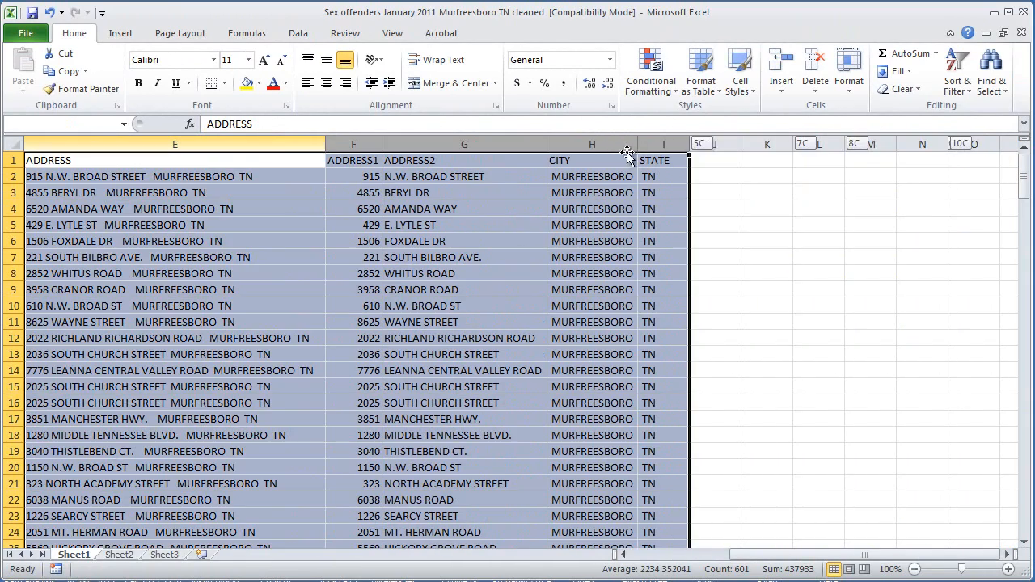
{"action": "right_click", "coordinate": [601, 145]}
{"action": "left_click", "coordinate": [645, 273]}
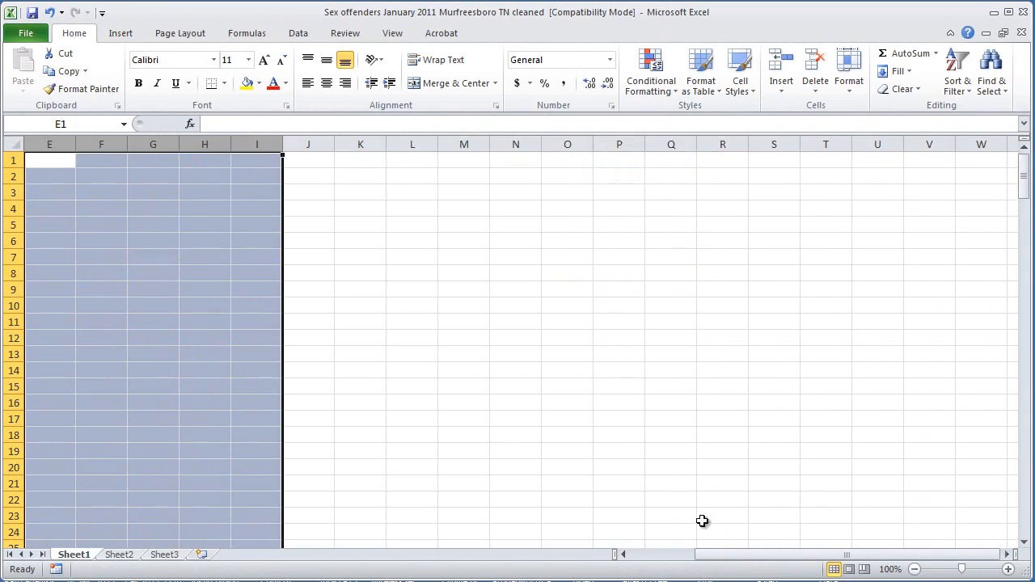
{"action": "left_click_drag", "start_coordinate": [726, 562], "coordinate": [613, 562]}
{"action": "left_click", "coordinate": [647, 387]}
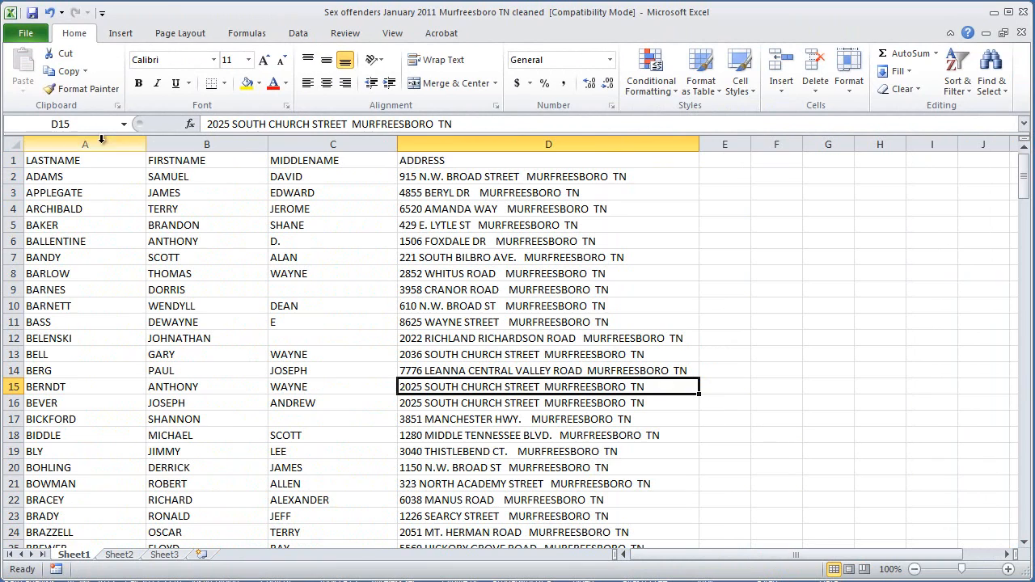
{"action": "left_click", "coordinate": [51, 163]}
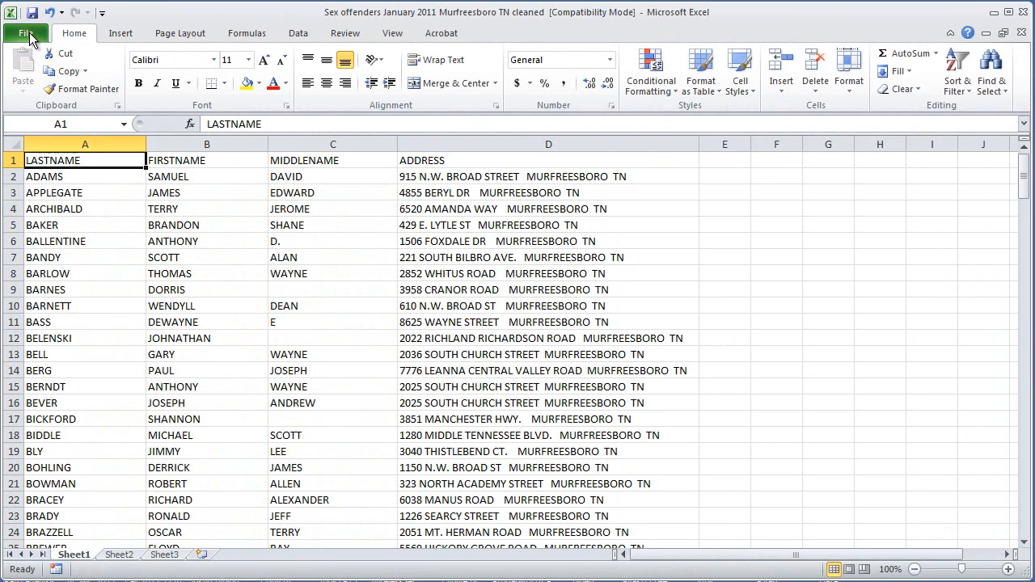